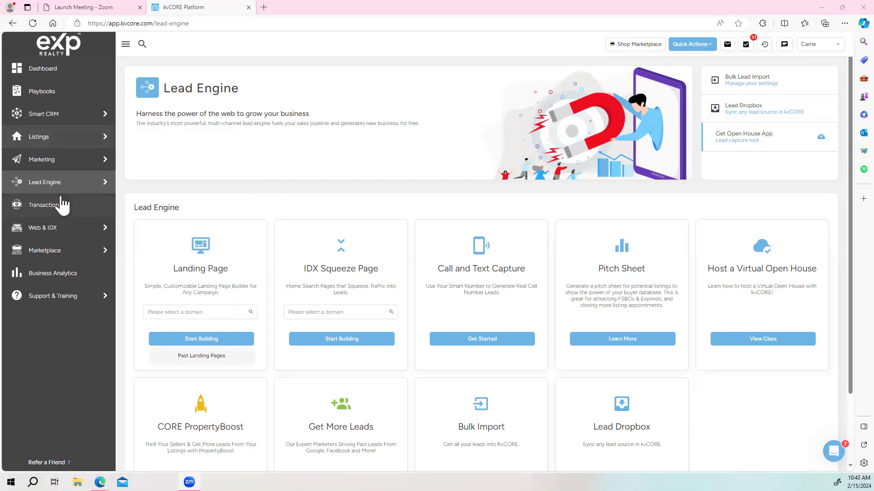
Choose the agent's website domain on the IDX Squeeze Page card and start building
mouse_move(32, 182)
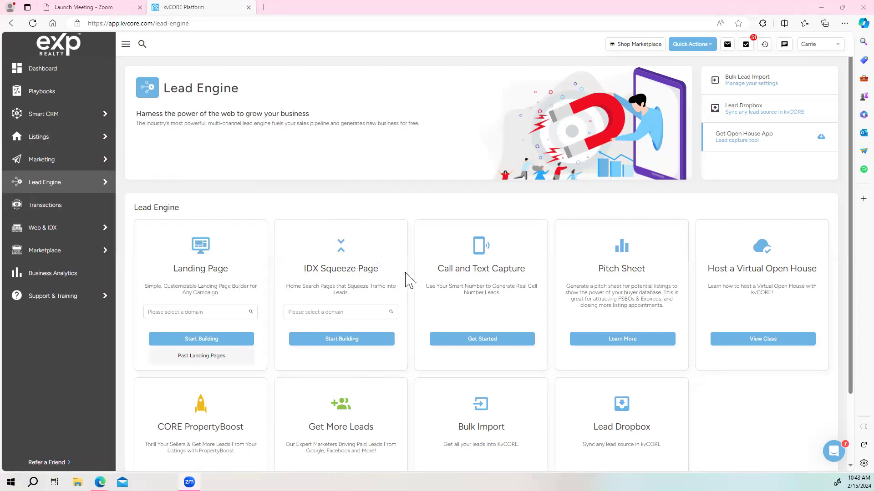
click(310, 311)
click(307, 326)
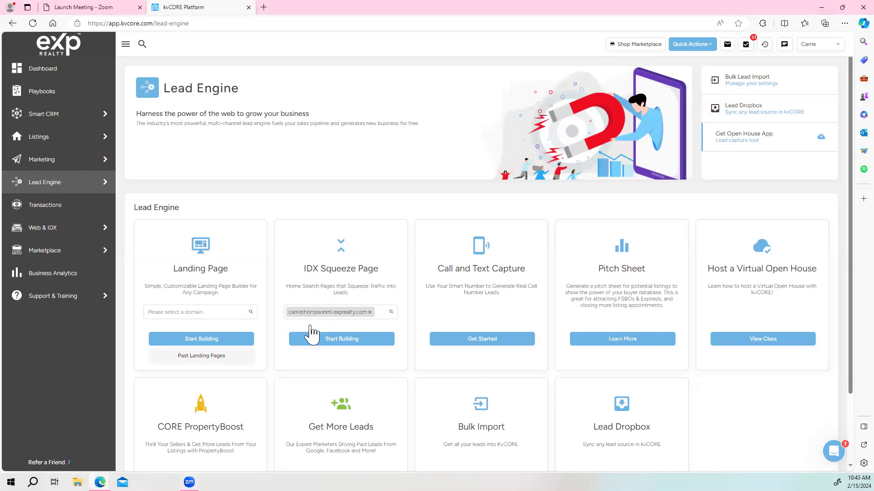
click(320, 339)
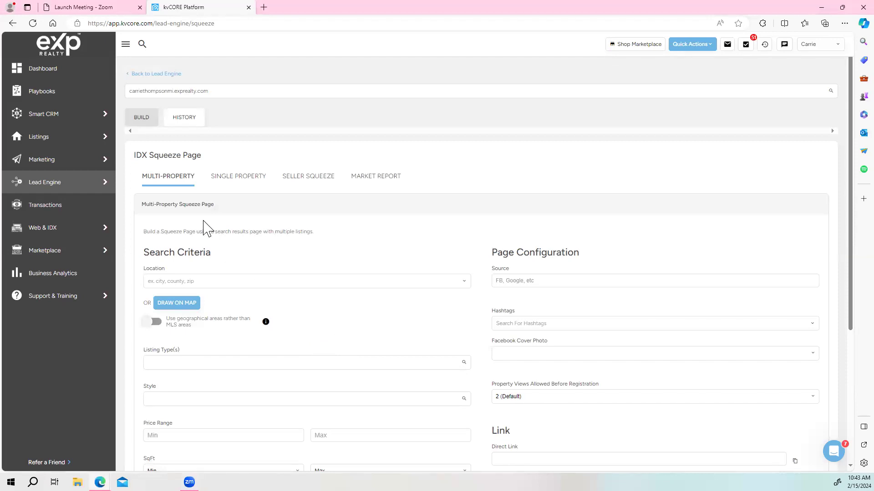
Set the search location to Genesee County, MI
scroll(200, 204, down, 2)
click(188, 215)
text(genesee)
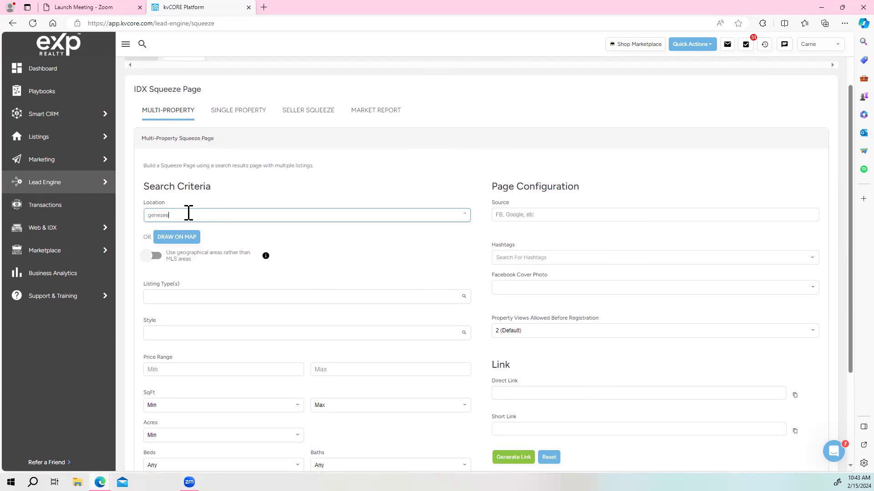
click(190, 230)
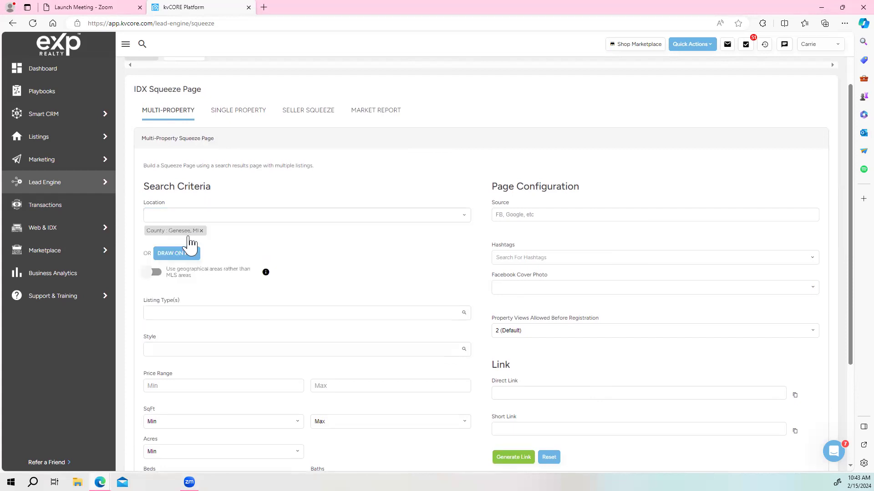
Add Coming Soon, Condos and Single Family as listing types
scroll(306, 250, down, 2)
click(149, 249)
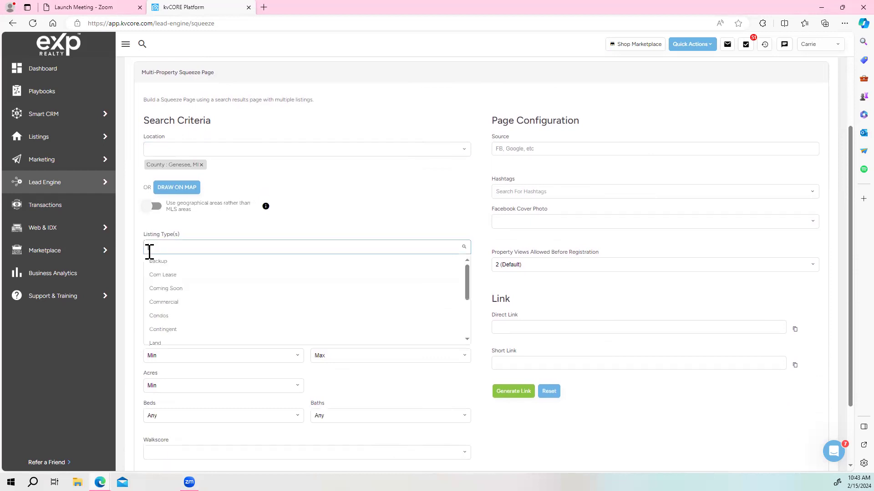
click(195, 287)
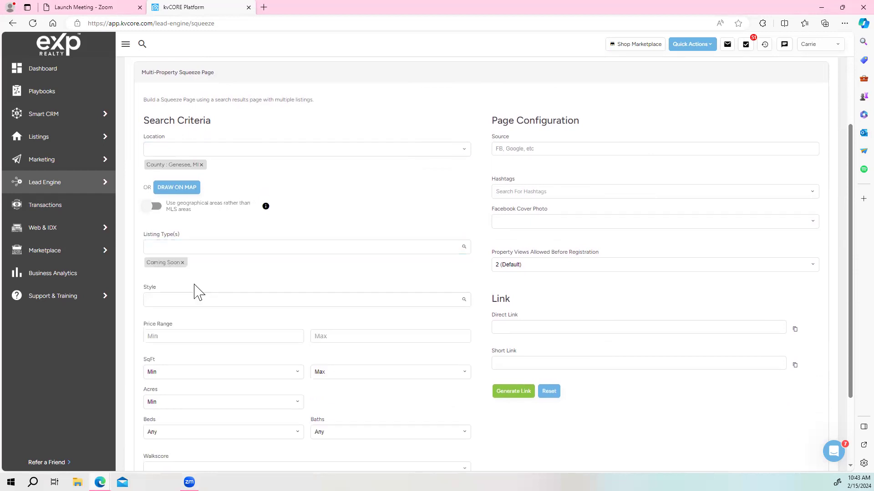
click(193, 246)
scroll(182, 241, down, 2)
click(161, 217)
click(214, 145)
scroll(200, 205, down, 3)
scroll(200, 207, down, 1)
click(181, 238)
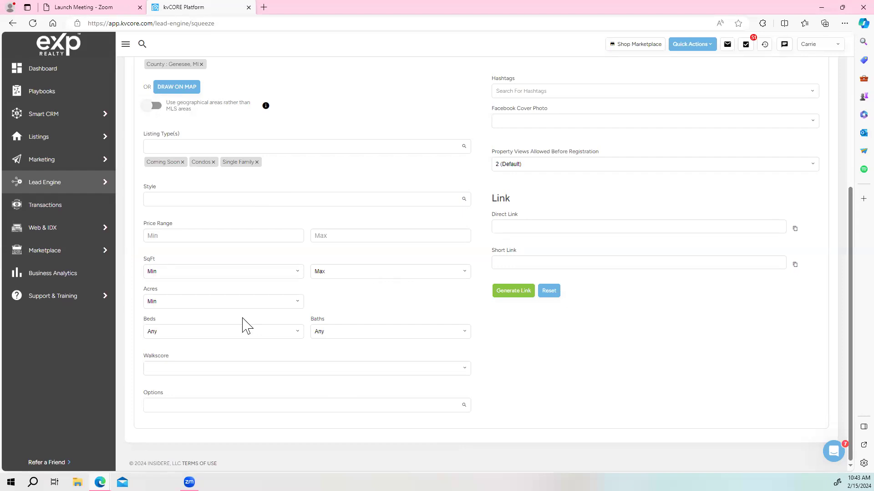
Add Water Front as an extra search option
click(163, 405)
scroll(192, 365, down, 1)
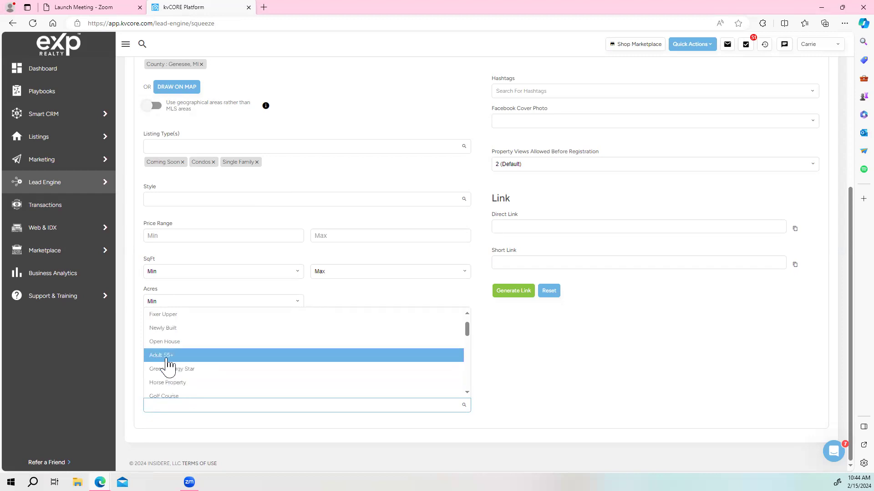
scroll(182, 336, down, 1)
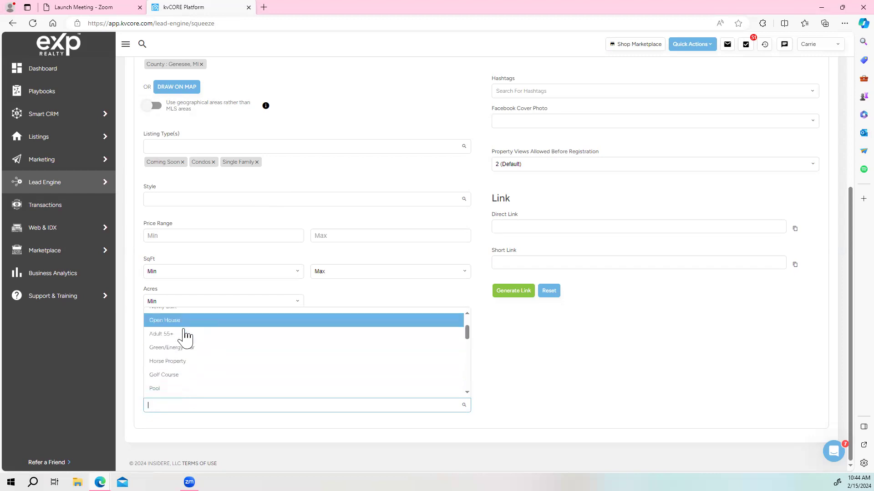
scroll(186, 337, down, 2)
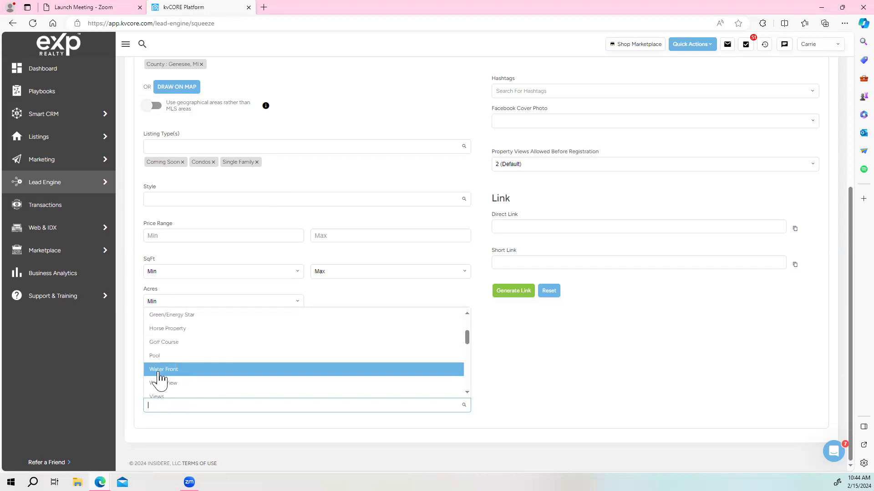
click(159, 370)
scroll(437, 326, up, 5)
scroll(445, 322, down, 1)
Add waterfront as the squeeze page's hashtag
click(510, 223)
text(wat)
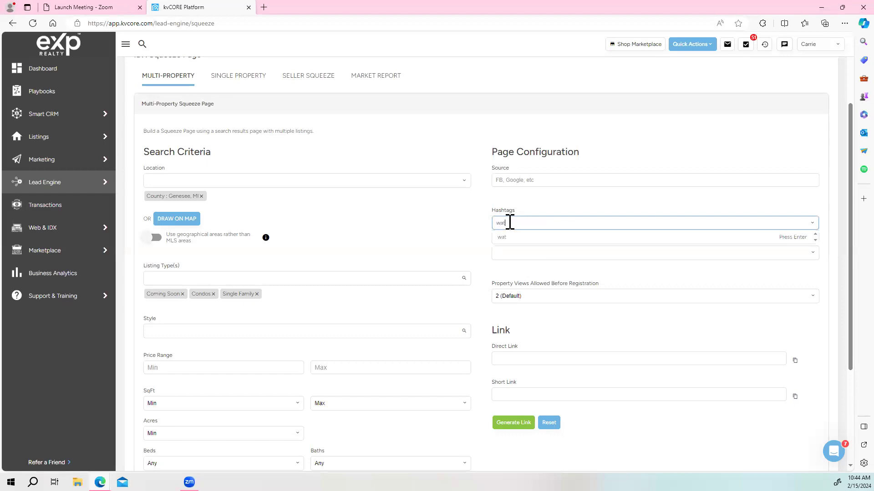
text(erfront)
key(Return)
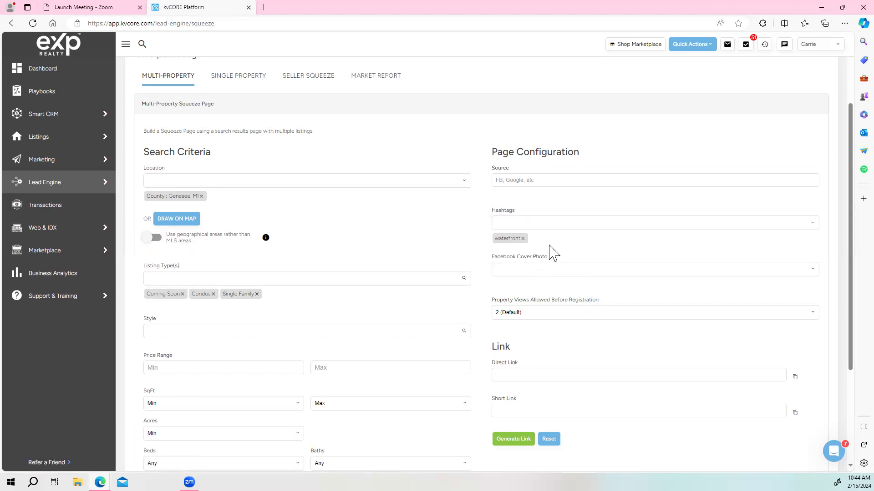
scroll(501, 287, down, 2)
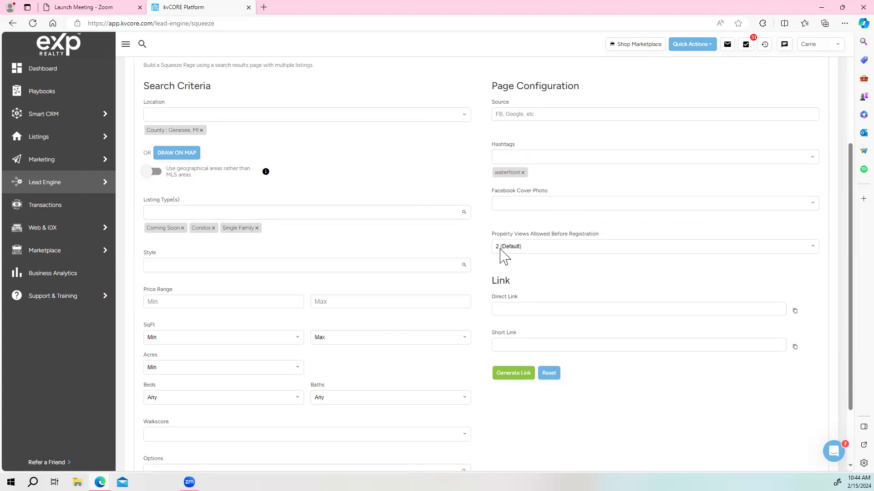
click(556, 248)
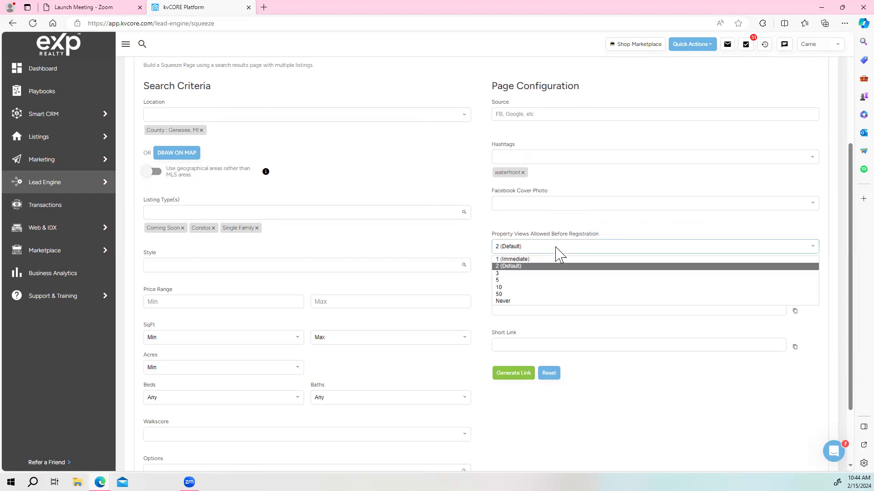
Allow 3 property views before registration, generate the links and copy the short link
click(511, 274)
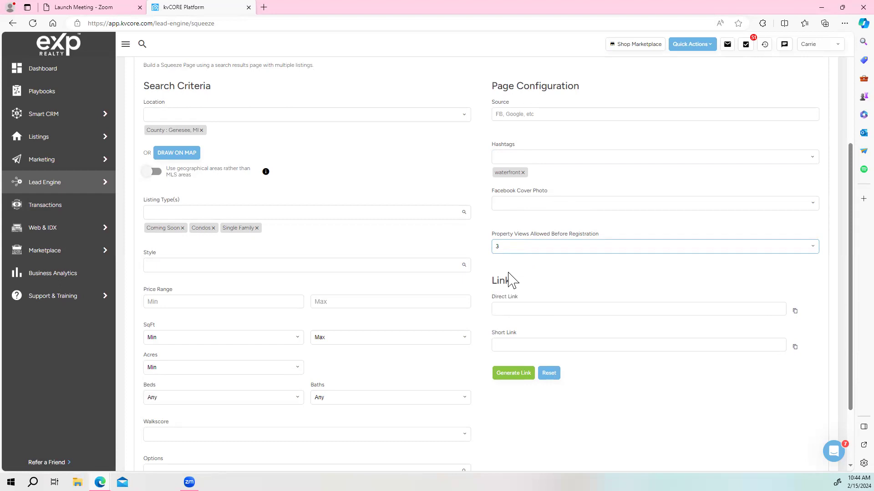
click(498, 377)
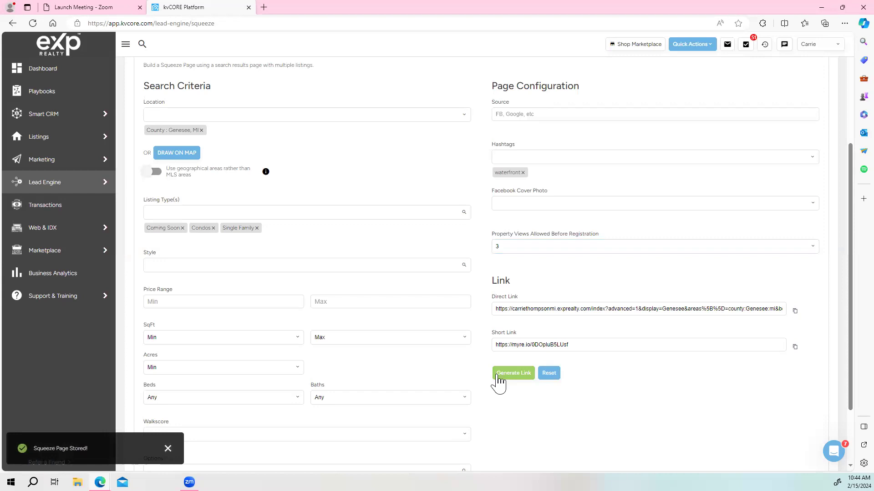
click(794, 348)
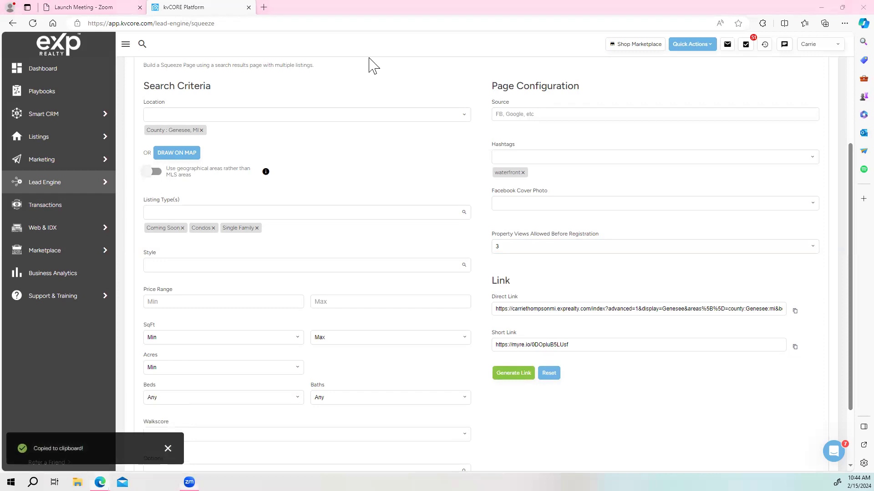
click(263, 8)
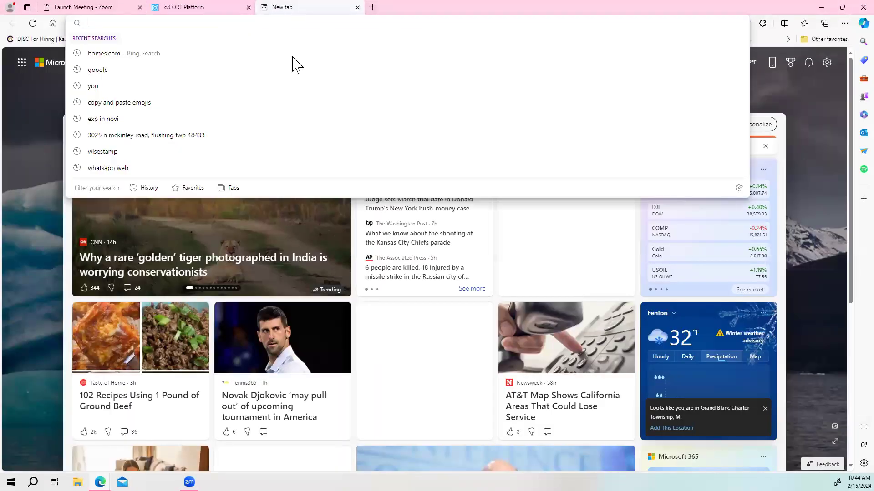
Load the copied short link in the new tab and review the 31 Genesee County listings
right_click(278, 23)
click(303, 107)
key(Return)
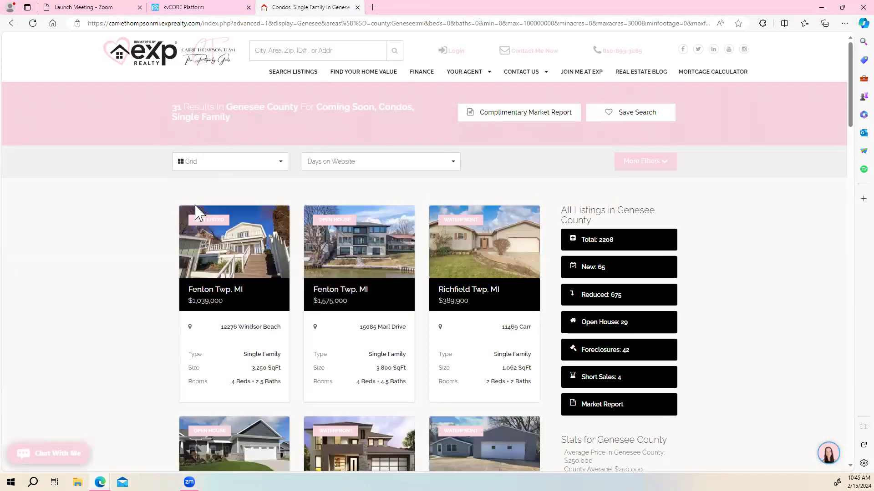
scroll(274, 255, down, 10)
scroll(302, 278, down, 5)
scroll(302, 278, up, 18)
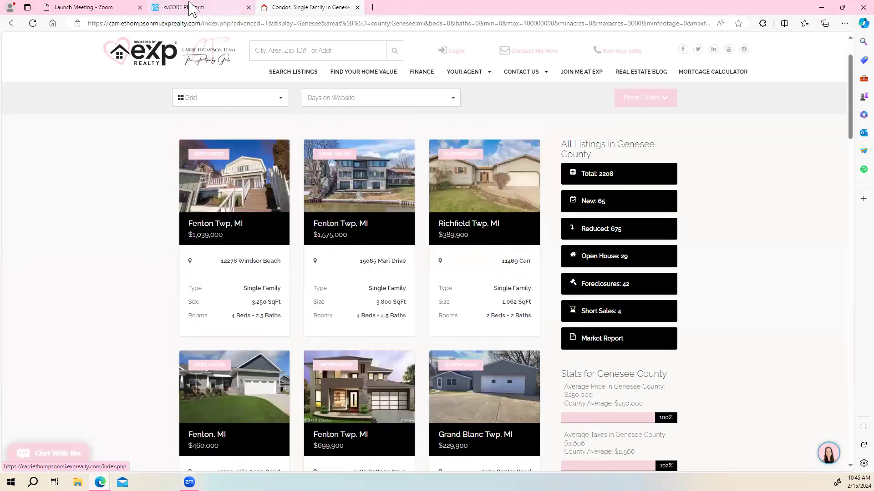
click(191, 6)
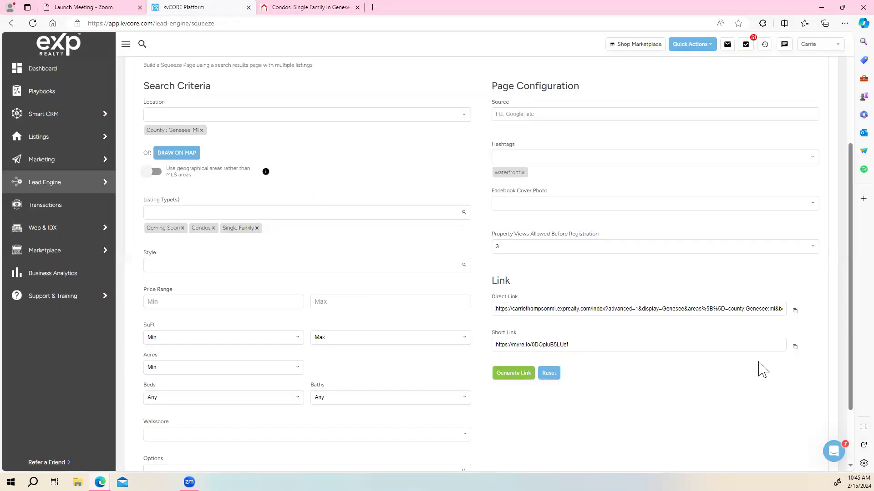
Recopy the short link and start a Landing Page on the agent's website domain
click(795, 347)
mouse_move(38, 170)
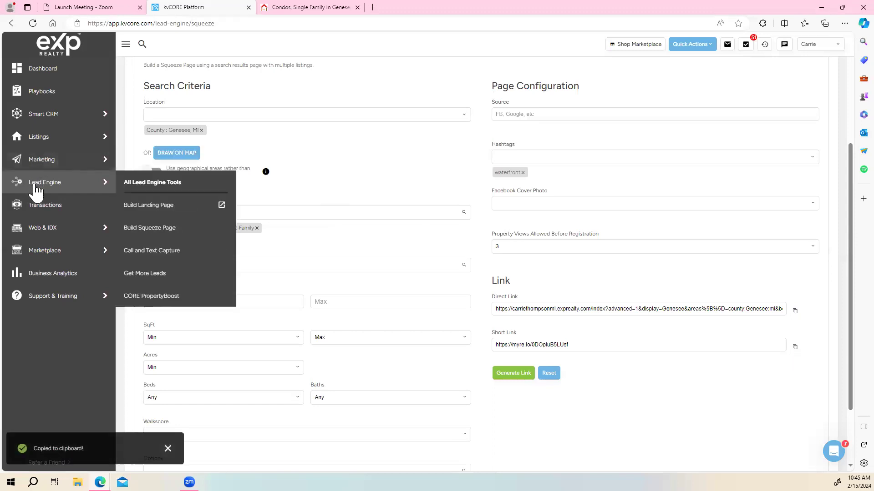
click(131, 187)
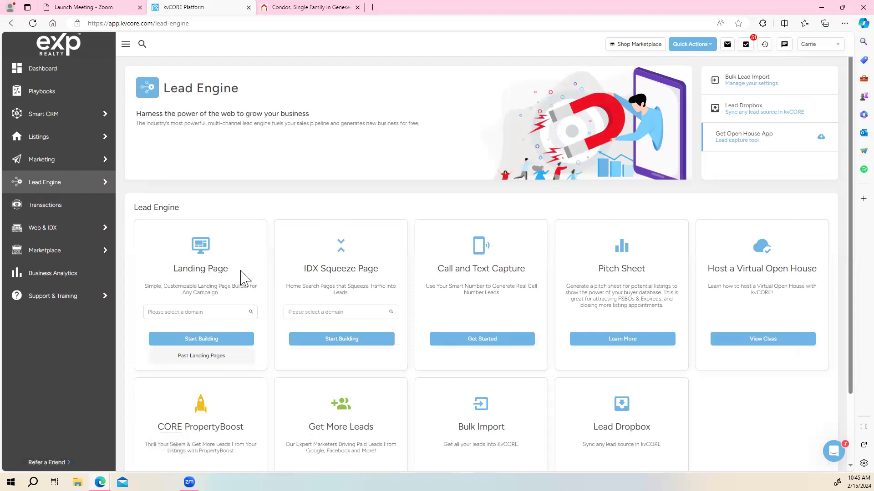
click(160, 313)
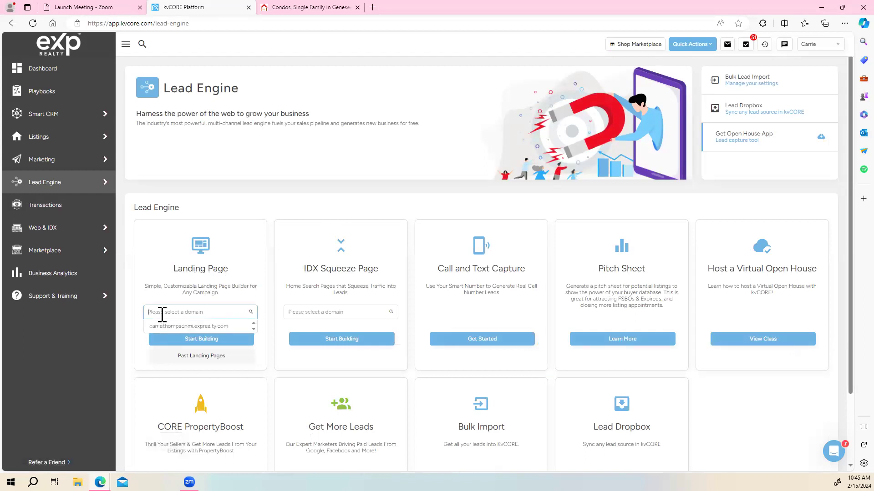
click(161, 326)
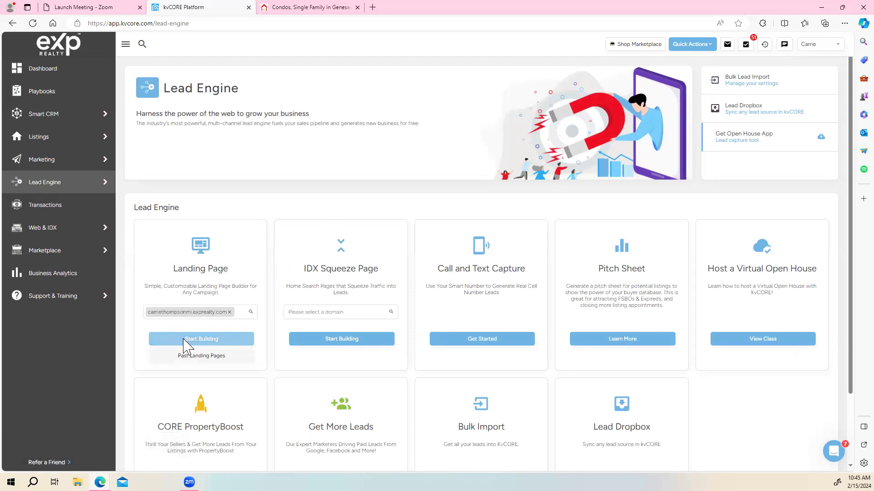
click(182, 339)
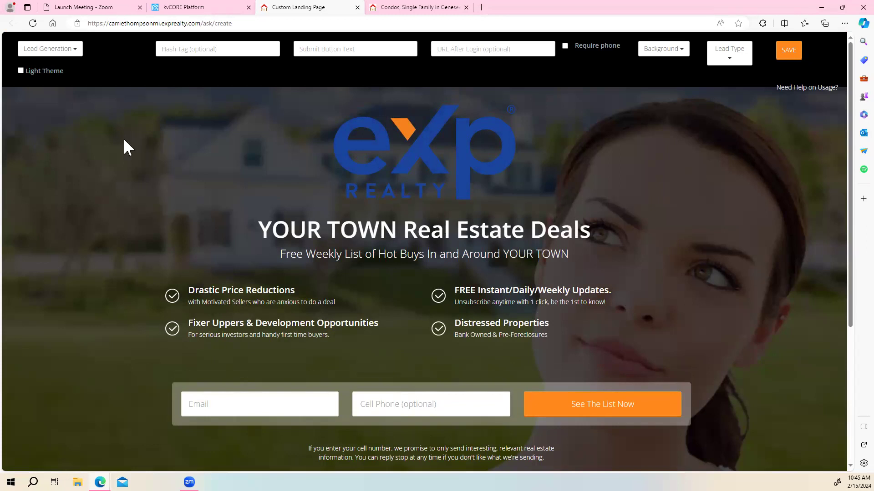
Turn off the light theme and keep Lead Generation as the page type
click(21, 71)
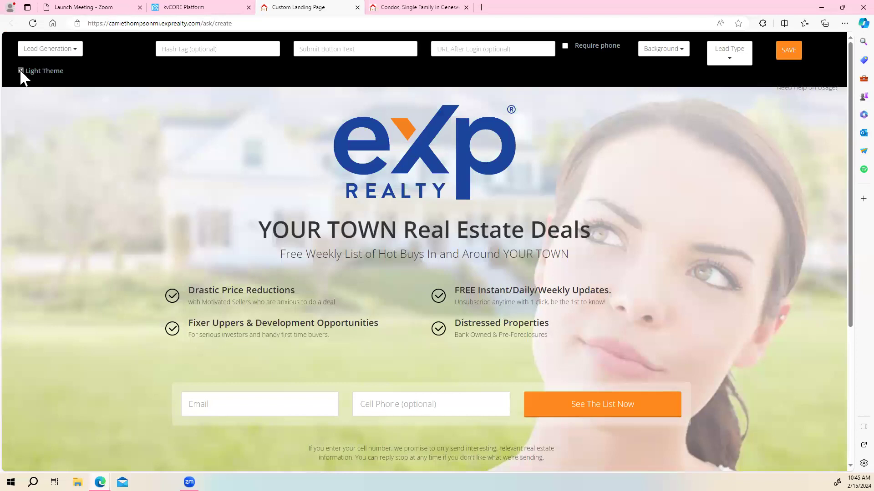
click(21, 70)
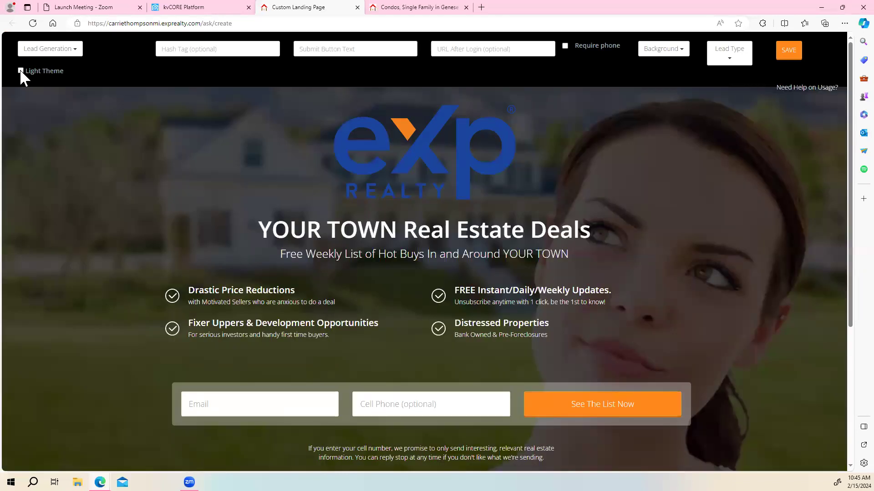
click(72, 51)
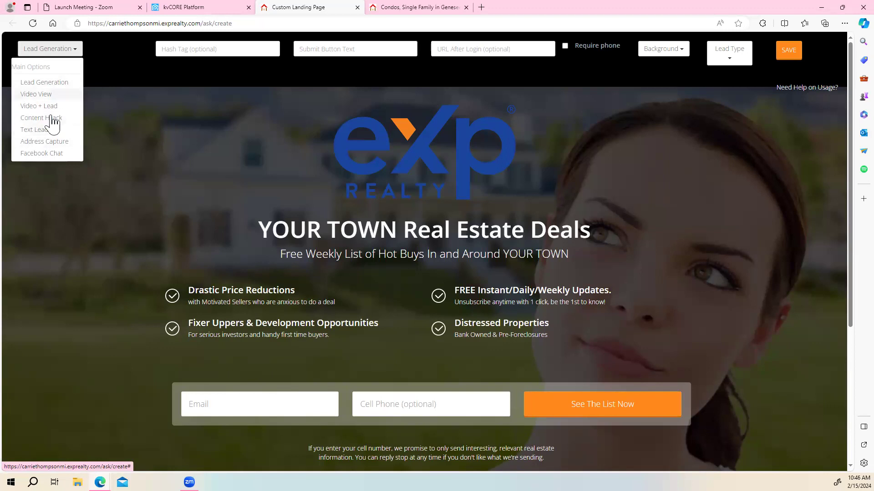
click(38, 86)
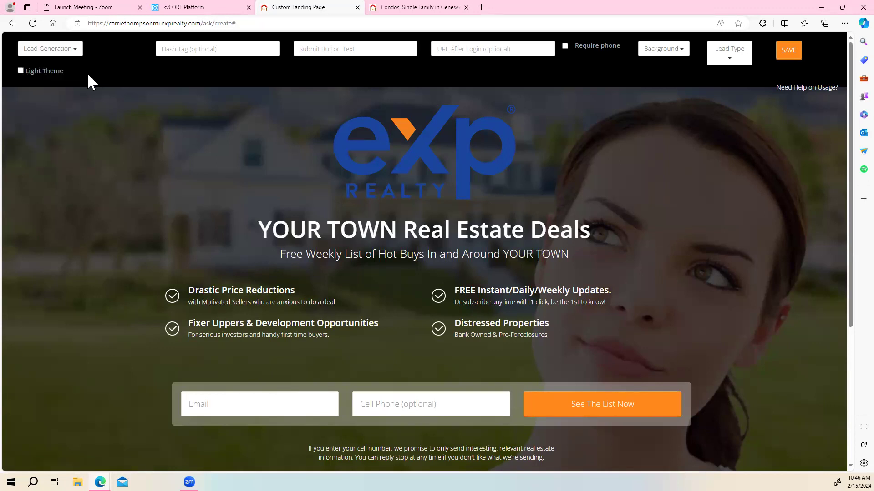
Enter waterfront as the hashtag and 'Click Here' as the submit button text
click(170, 49)
text(waterfront)
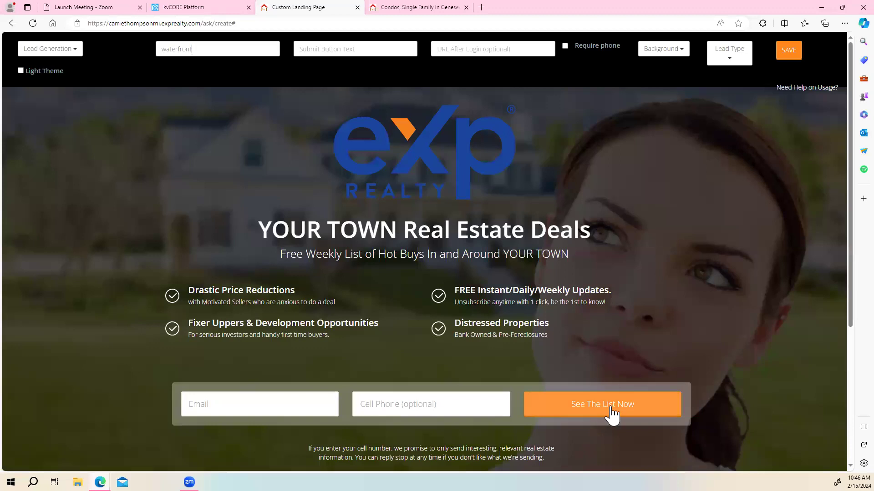
click(330, 49)
text(Click HEr)
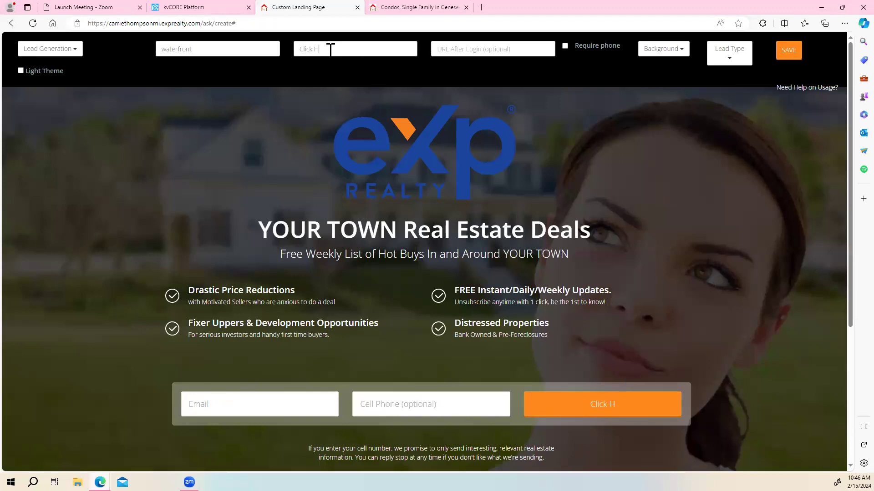
key(BackSpace)
key(BackSpace)
text(ere)
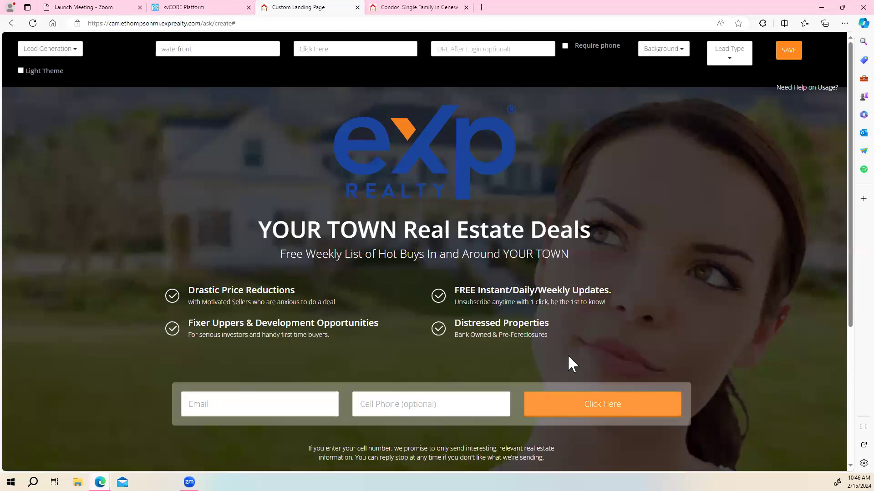
Paste the squeeze page's short link as the after-login URL, then check the listings tab
click(460, 49)
right_click(459, 49)
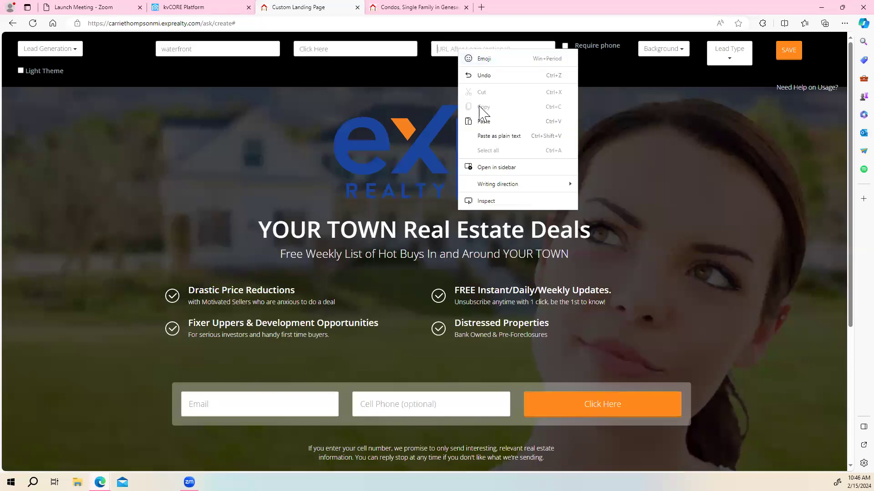
click(482, 121)
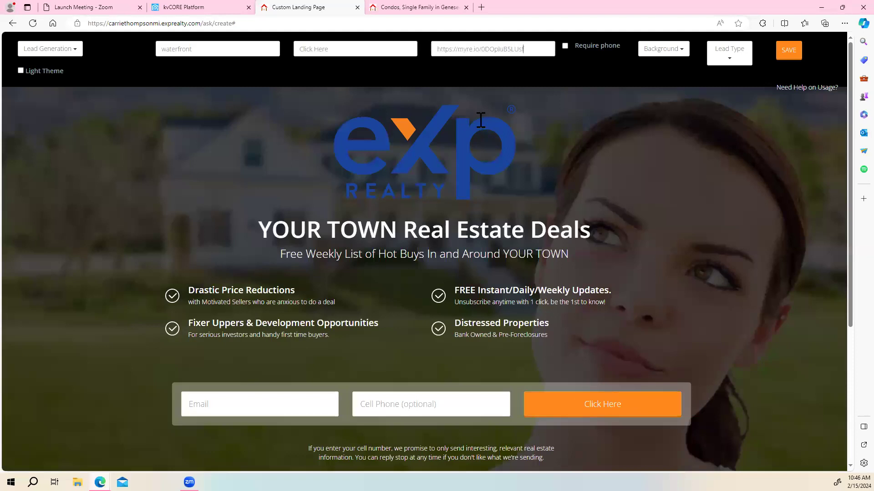
click(416, 8)
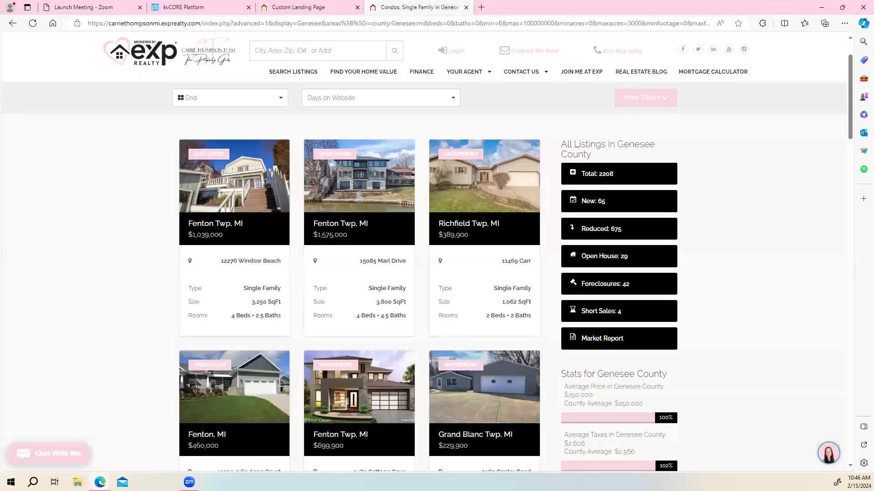
mouse_move(351, 296)
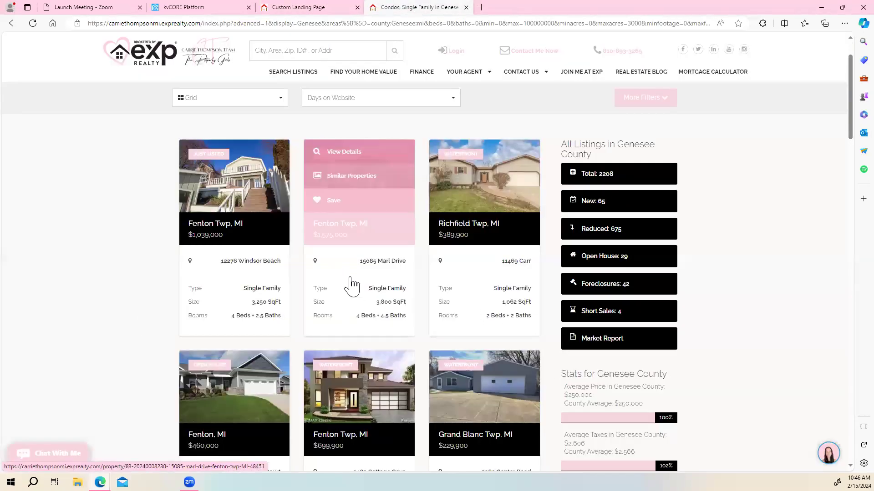
click(304, 8)
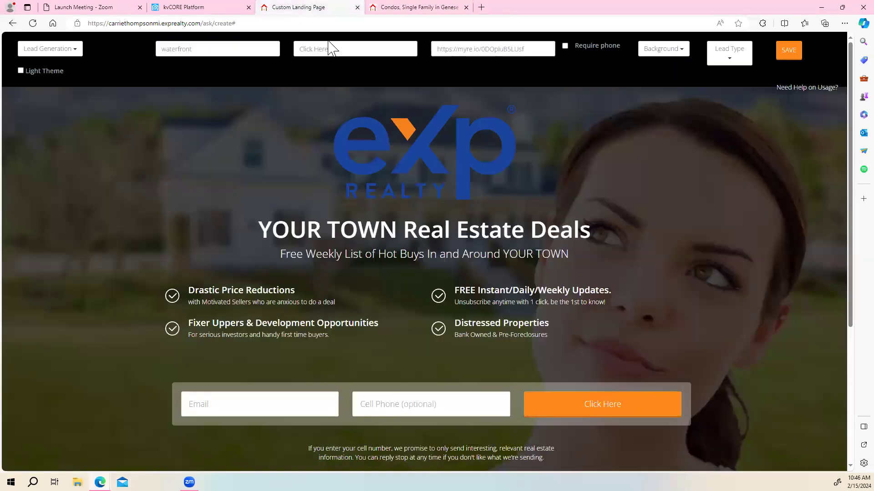
Require the phone number, use the Senior Couple On Dock background, and set lead type to Buyer
click(565, 45)
click(685, 51)
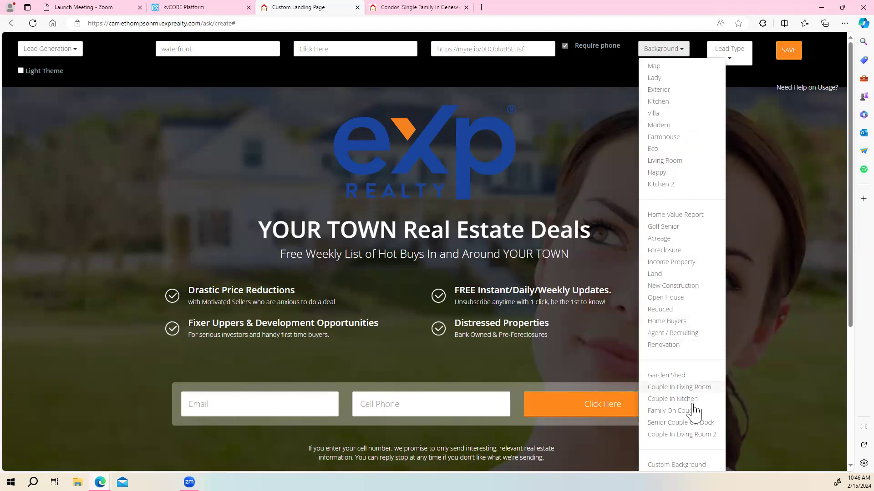
scroll(696, 413, down, 5)
scroll(673, 336, up, 5)
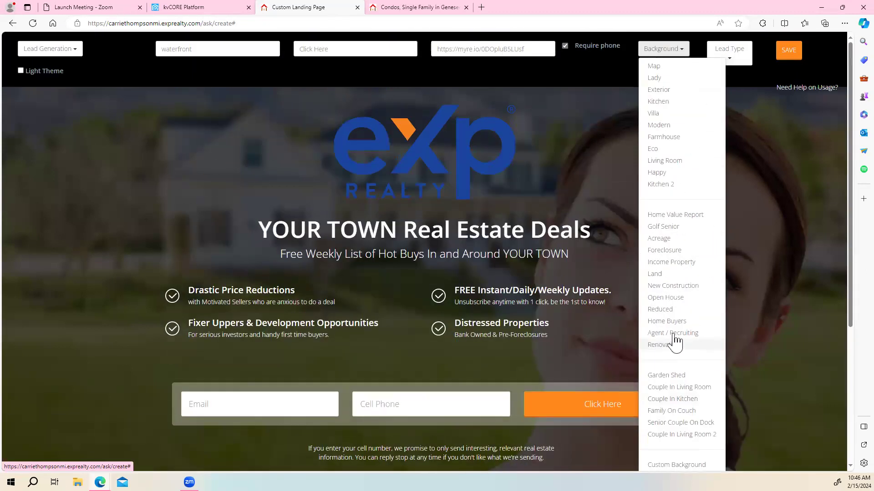
click(667, 275)
click(656, 49)
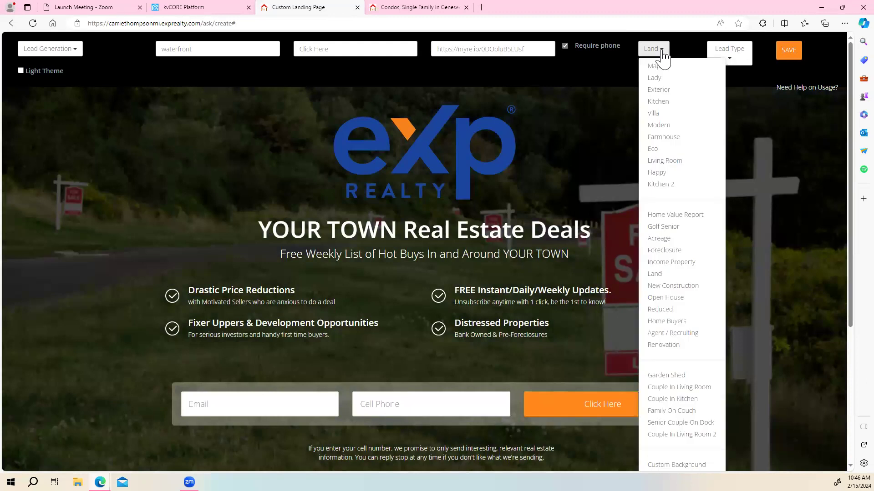
click(660, 184)
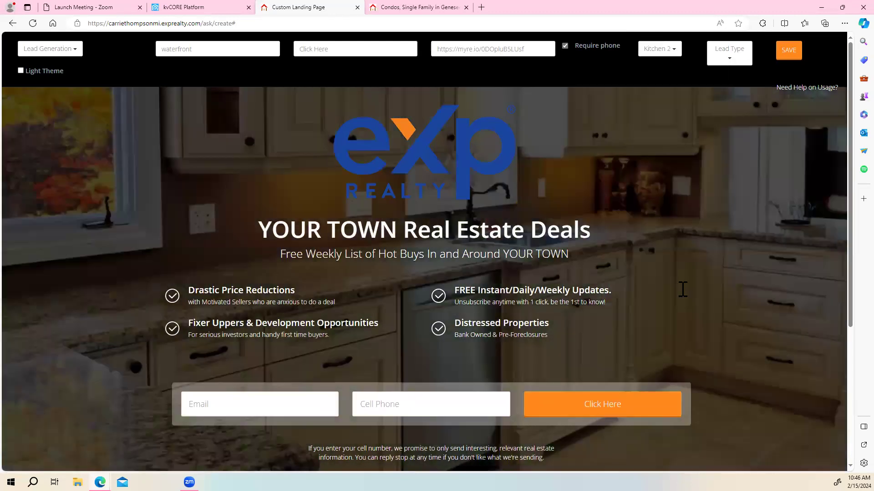
click(668, 60)
scroll(676, 335, down, 3)
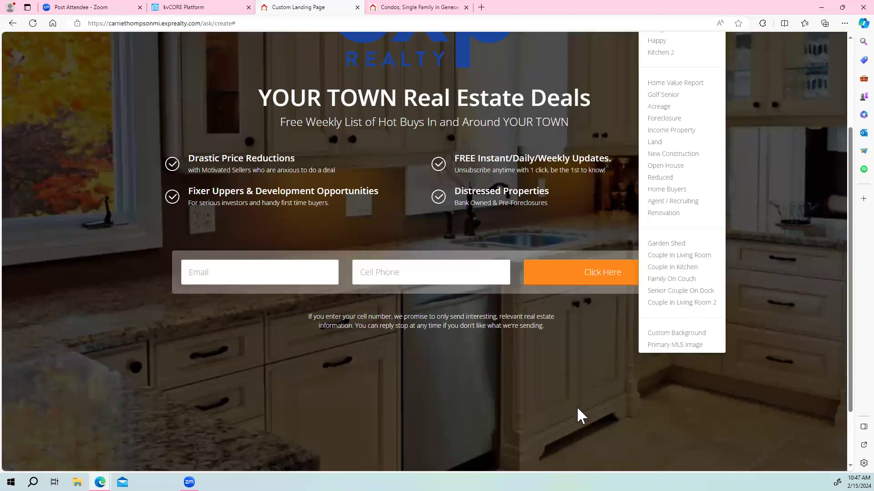
click(675, 291)
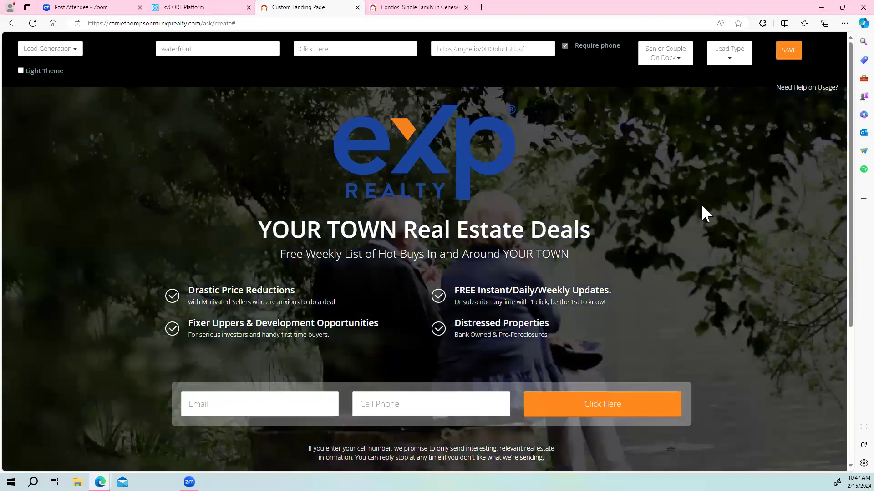
click(717, 64)
click(725, 99)
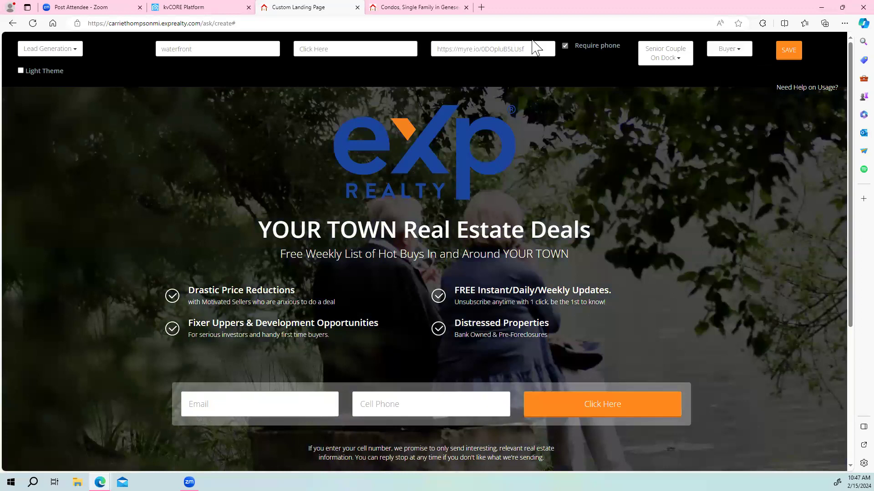
Replace the headline with 'Waterfront Property'
click(397, 228)
click(594, 233)
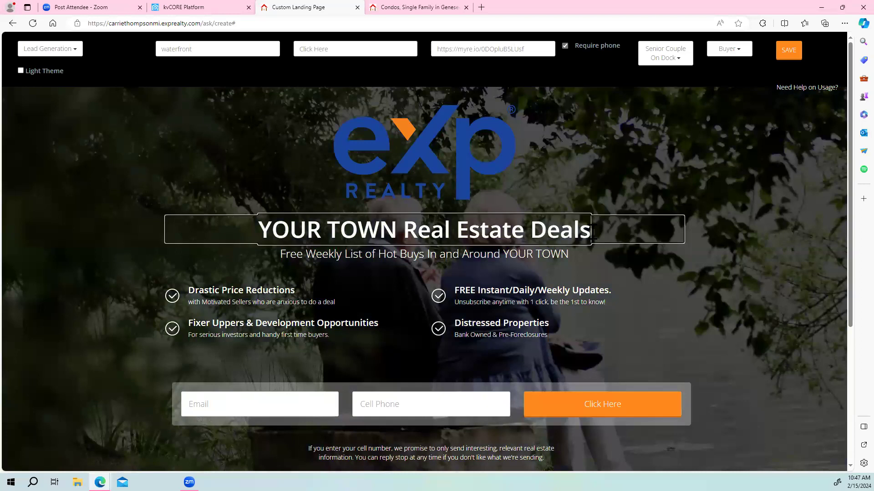
key(BackSpace)
key(BackSpace)
key(BackSpace)
key(BackSpace)
key(BackSpace)
key(BackSpace)
key(BackSpace)
key(BackSpace)
key(BackSpace)
key(BackSpace)
key(BackSpace)
key(BackSpace)
key(BackSpace)
key(BackSpace)
key(BackSpace)
key(BackSpace)
key(BackSpace)
key(BackSpace)
key(BackSpace)
key(BackSpace)
key(BackSpace)
key(BackSpace)
key(BackSpace)
key(BackSpace)
key(BackSpace)
key(BackSpace)
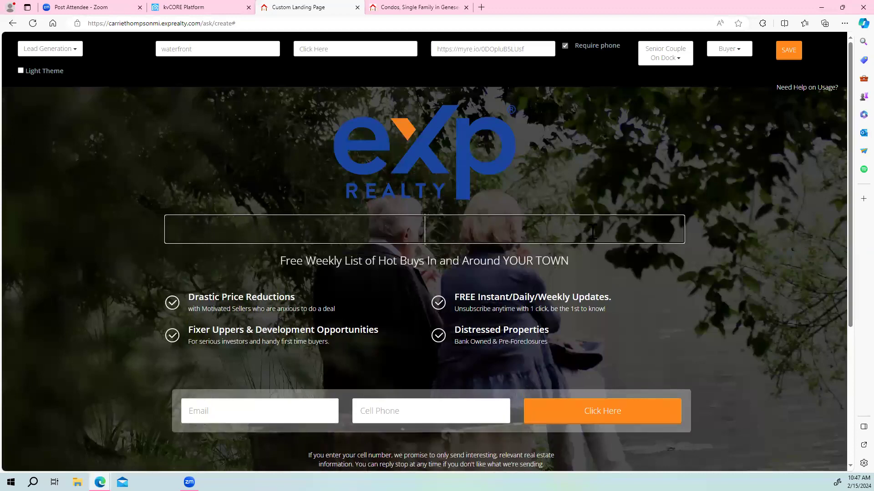
text(Waterfront Property)
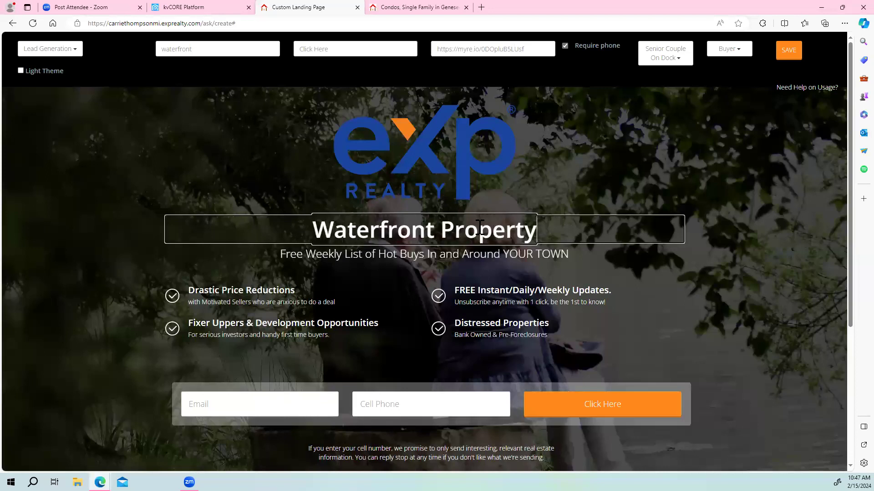
Delete the subheadline and the Fixer Uppers & Development Opportunities feature, then save the page
click(434, 258)
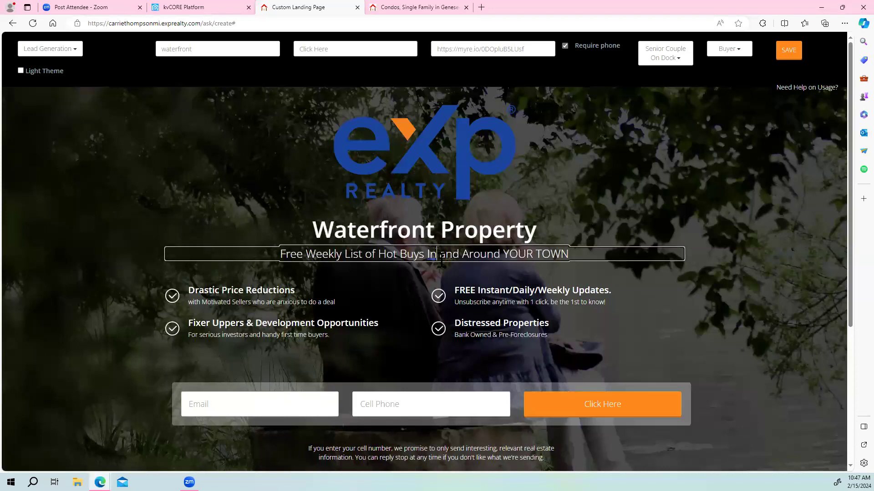
key(ctrl+a)
key(BackSpace)
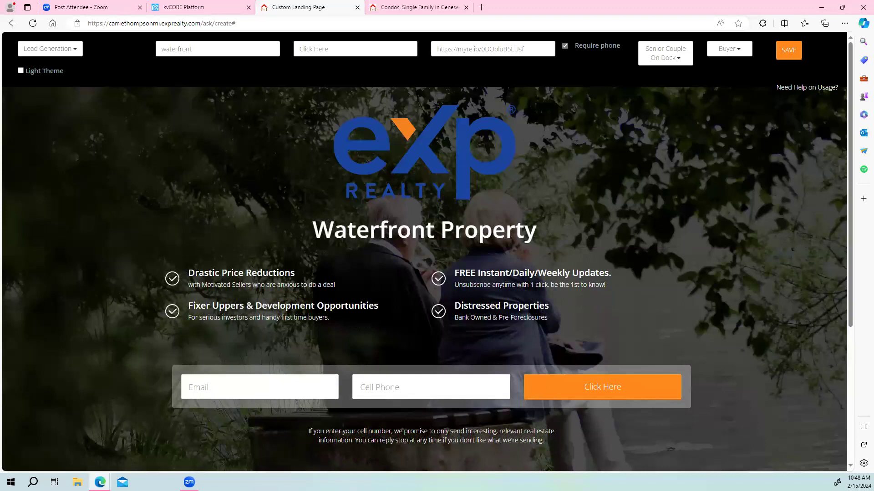
click(212, 313)
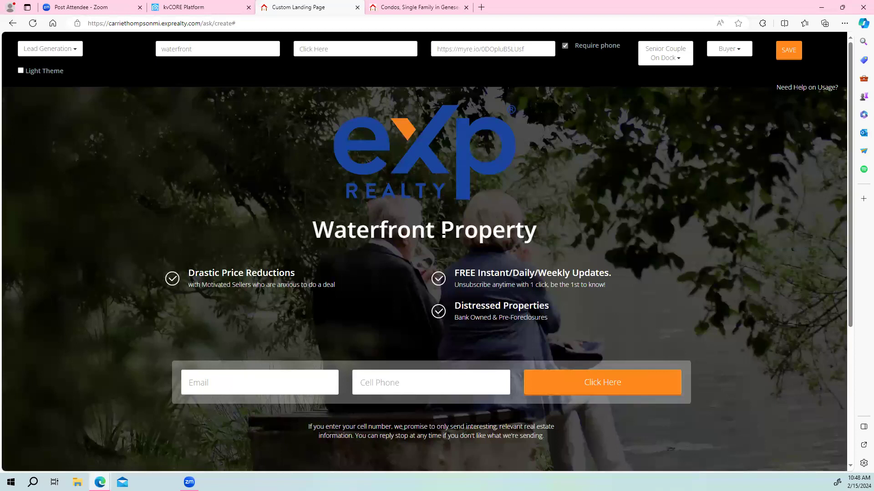
click(789, 55)
View the 02/14/24 Waterfront Homes page from the Past Landing Pages list
click(188, 8)
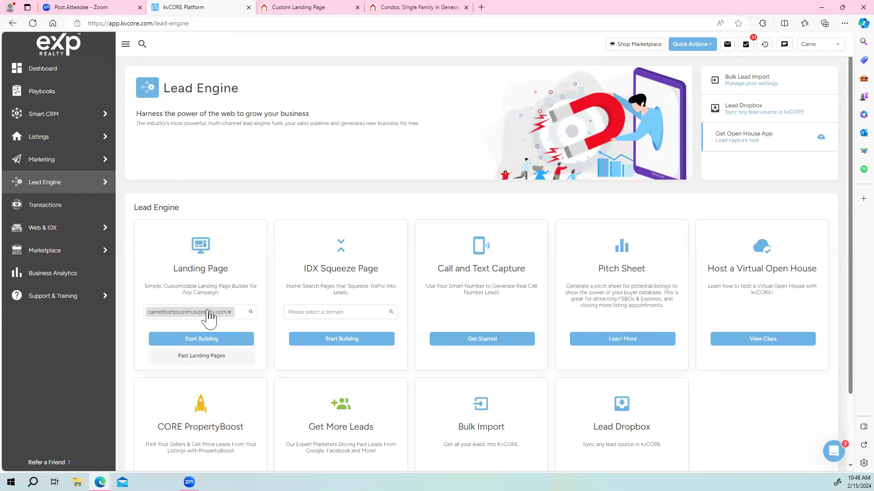
click(203, 359)
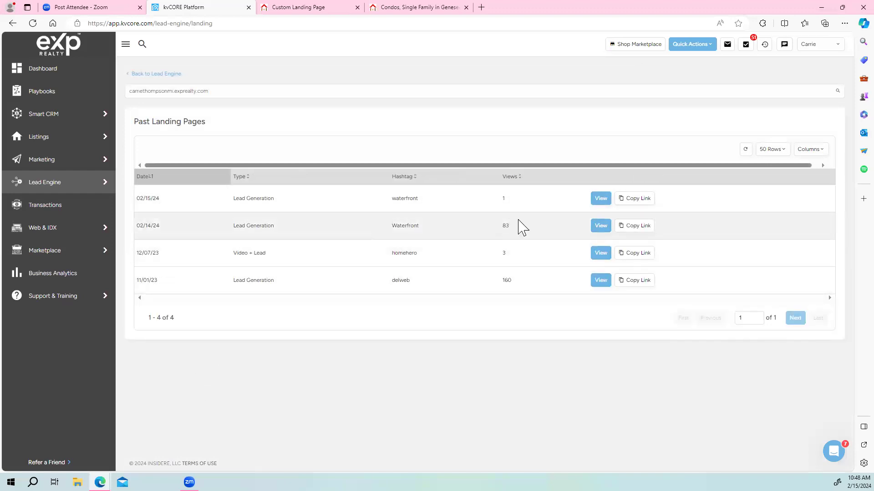
click(599, 226)
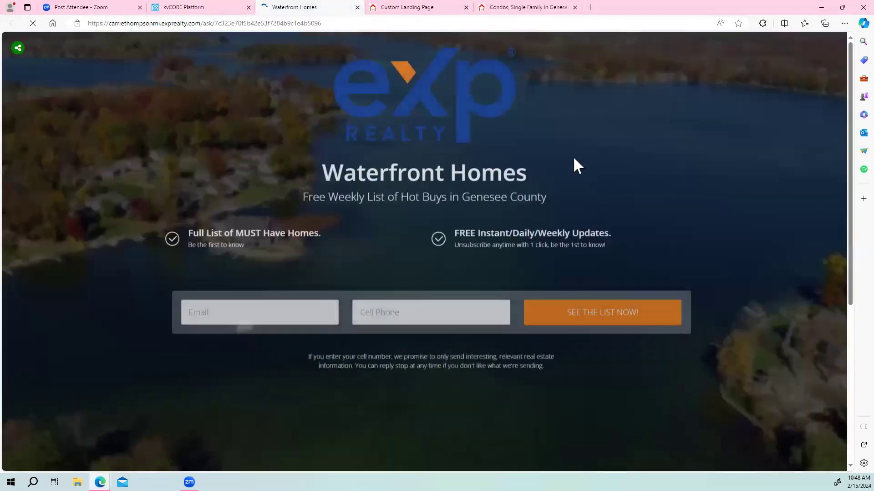